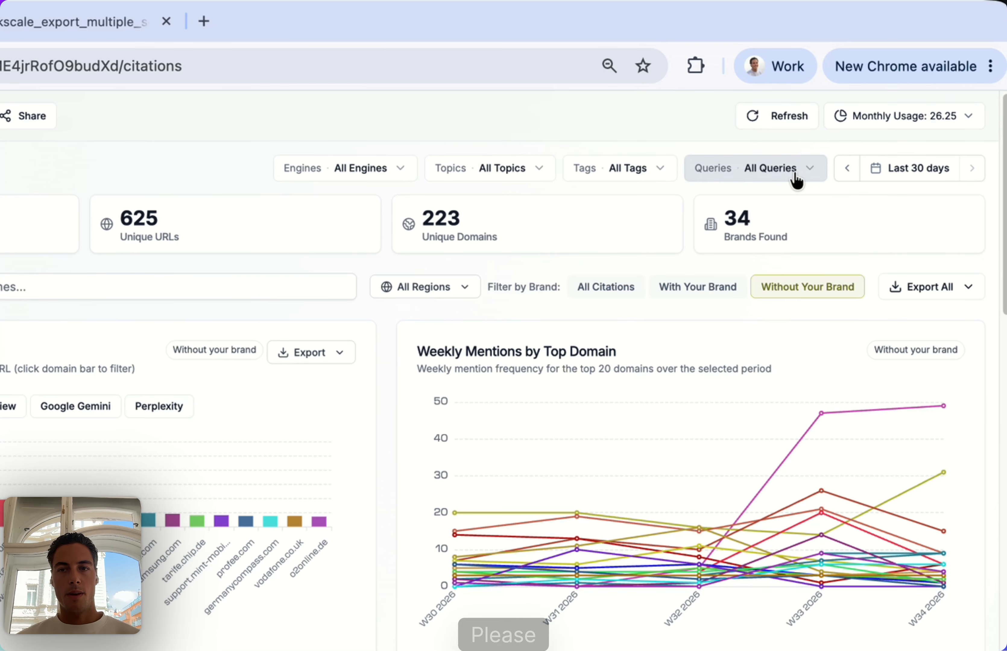
Filter the citations to non-branded queries only and apply the query filter.
click(798, 180)
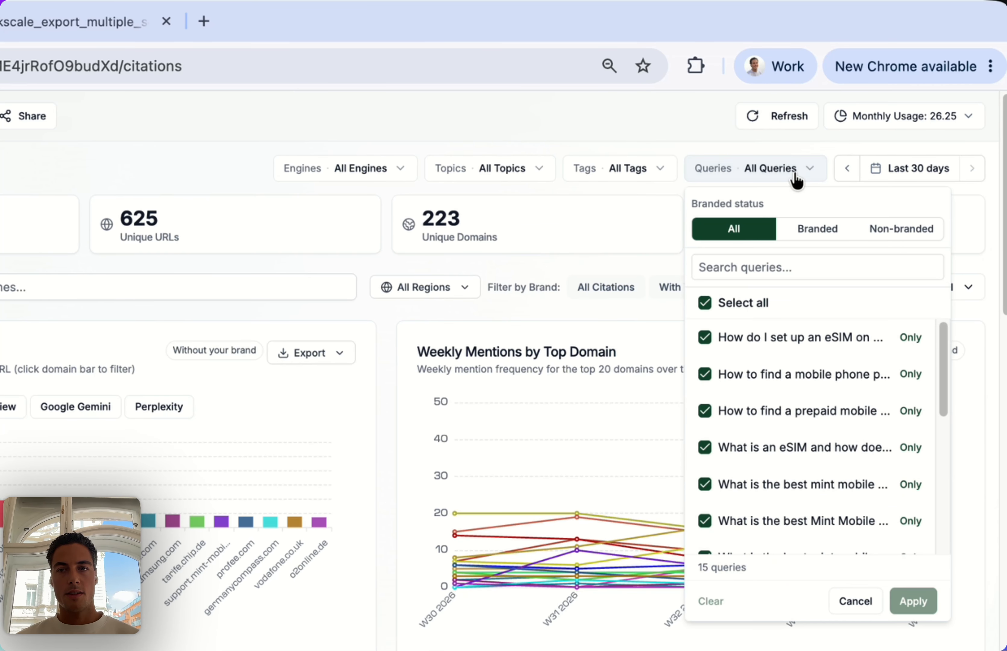
click(898, 238)
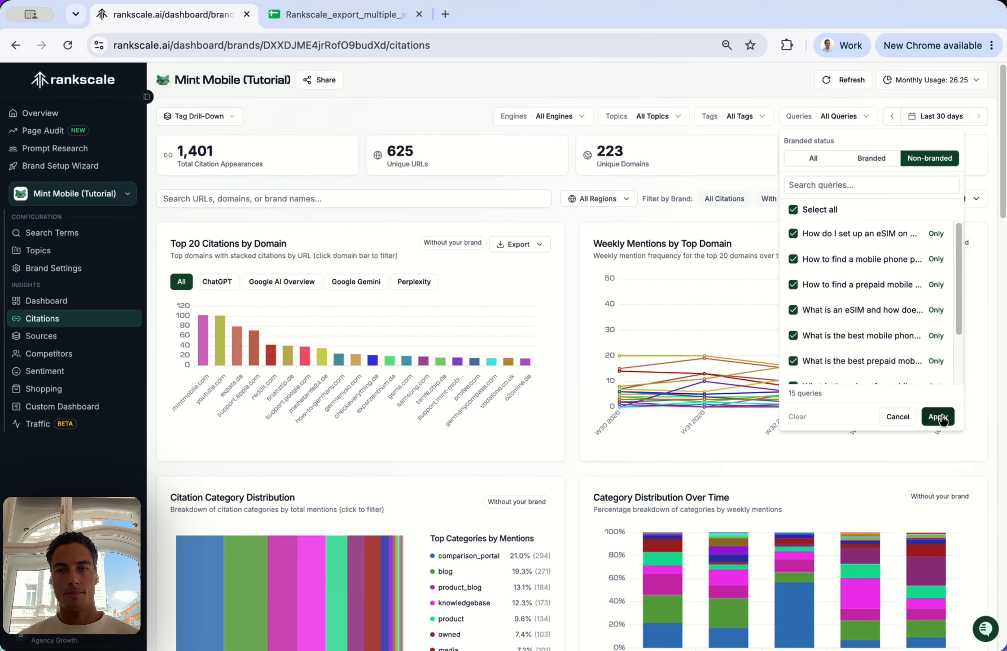
click(938, 417)
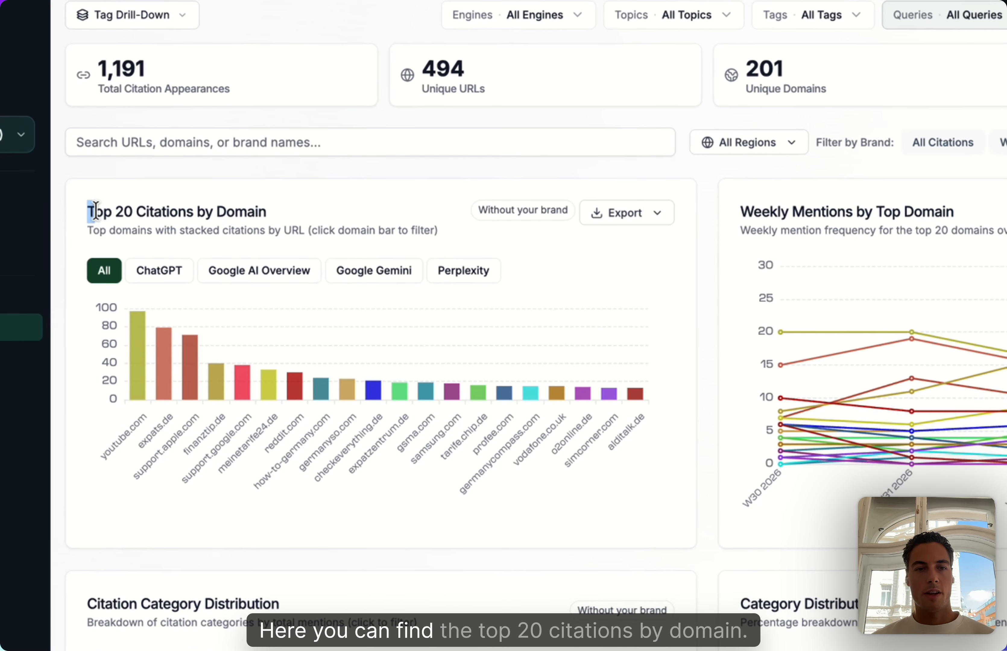
Compare the top 20 citations by domain for ChatGPT, Google AI Overview and Google Gemini, and finish with the ChatGPT filter.
drag(95, 210, 267, 212)
click(278, 213)
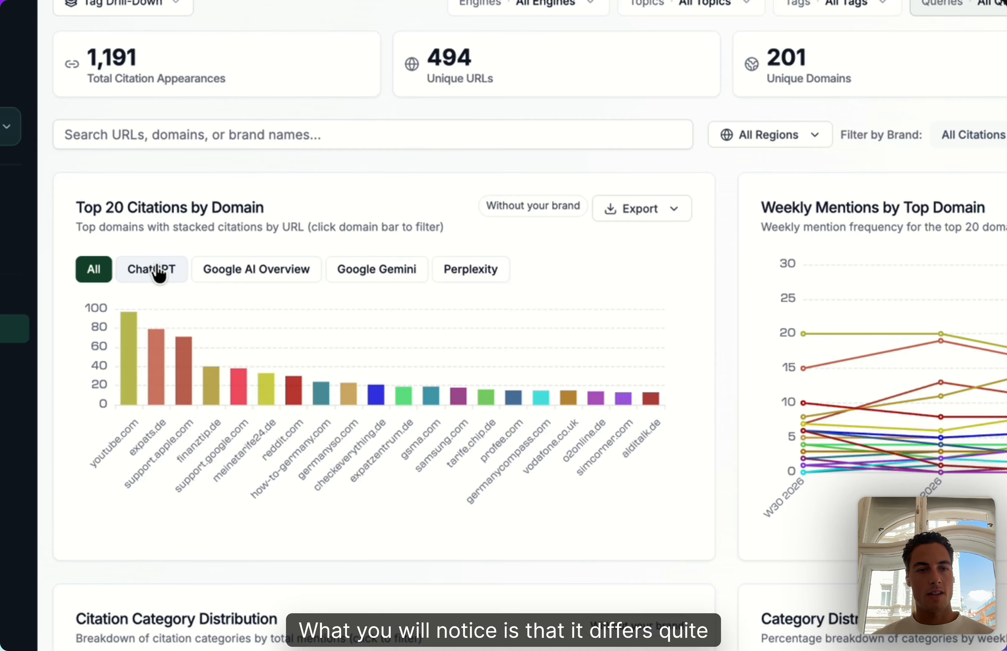
click(159, 274)
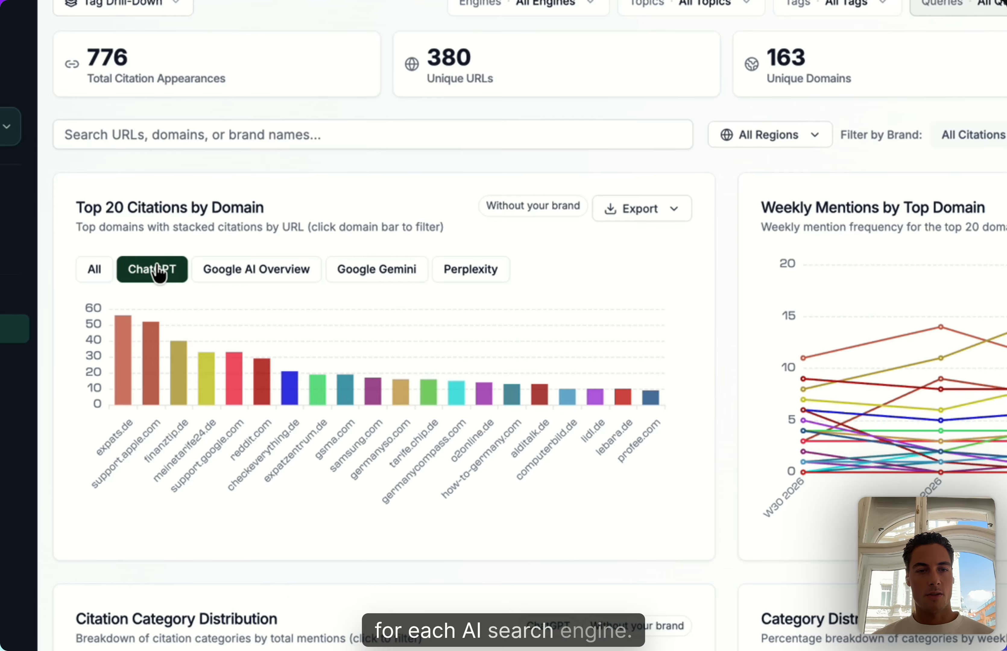
click(247, 276)
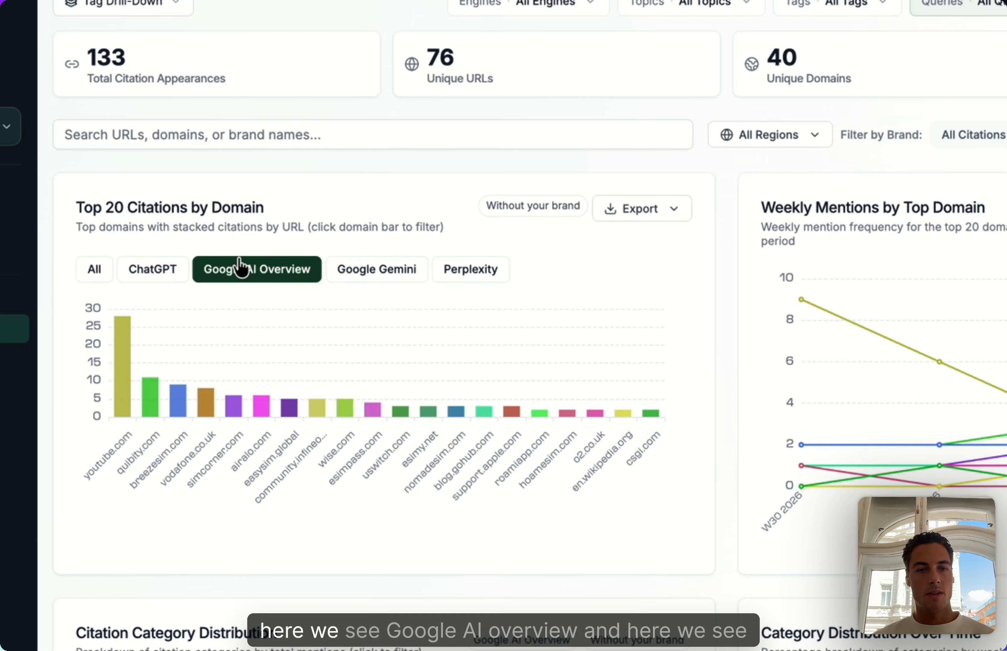
click(393, 275)
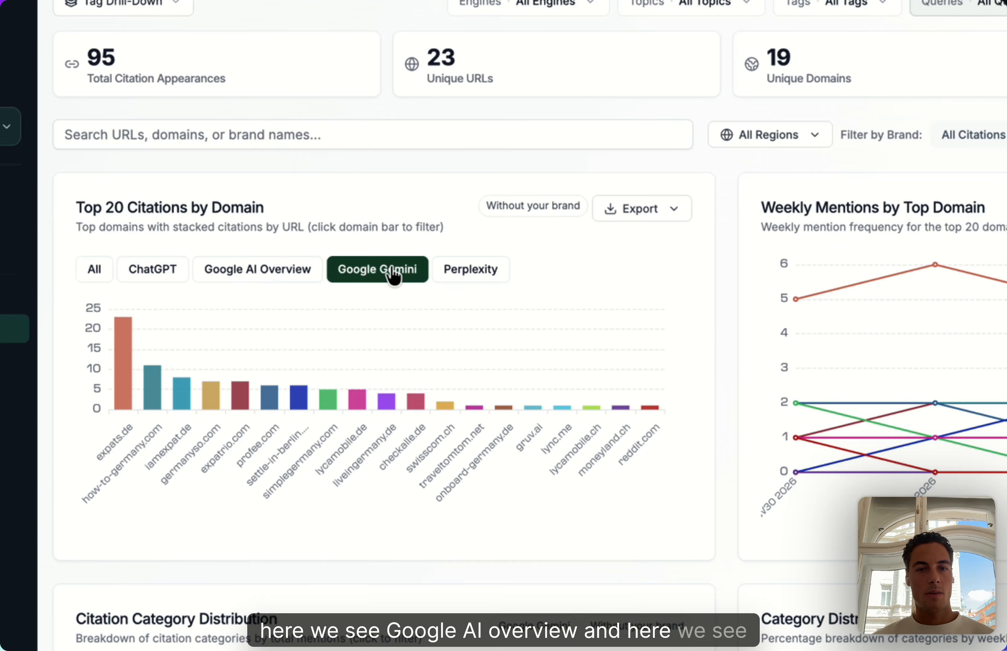
click(142, 277)
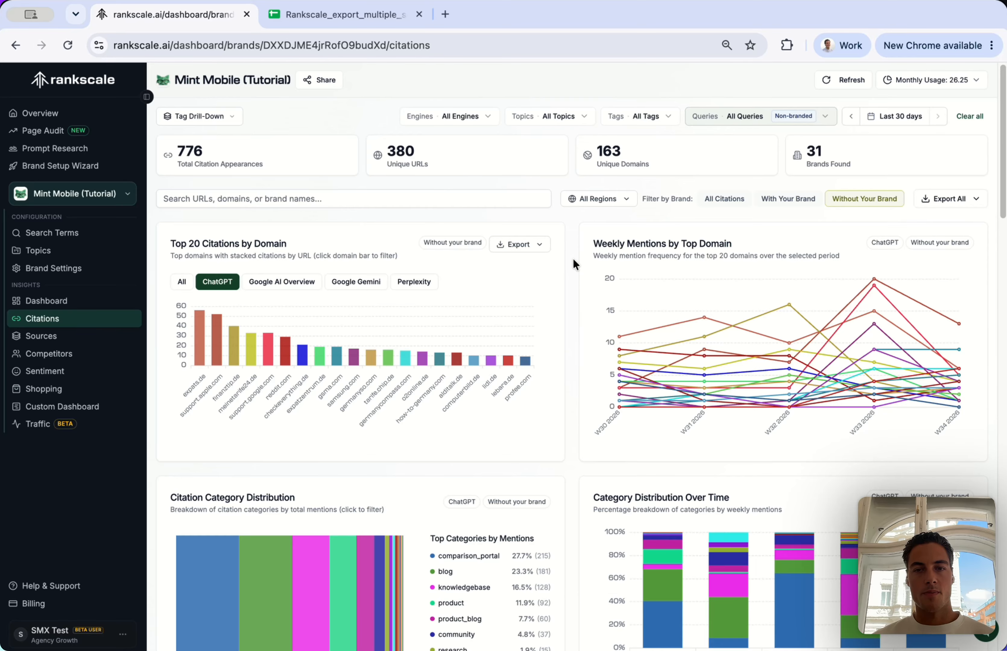
View the citation charts for Google AI Overview, and return to the ChatGPT results.
scroll(573, 258, down, 3)
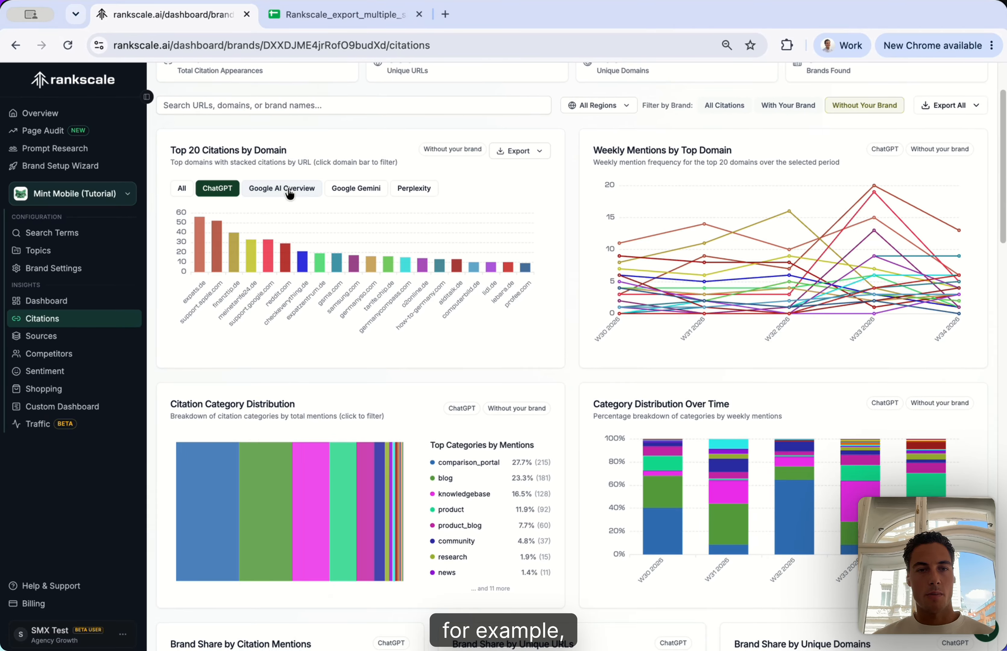
click(289, 189)
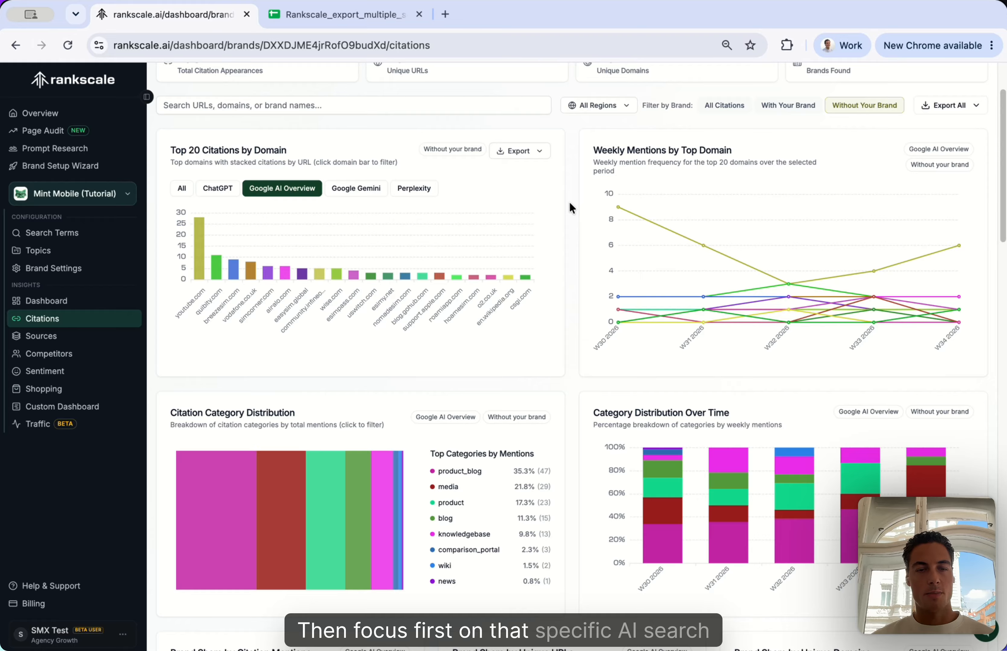
click(226, 189)
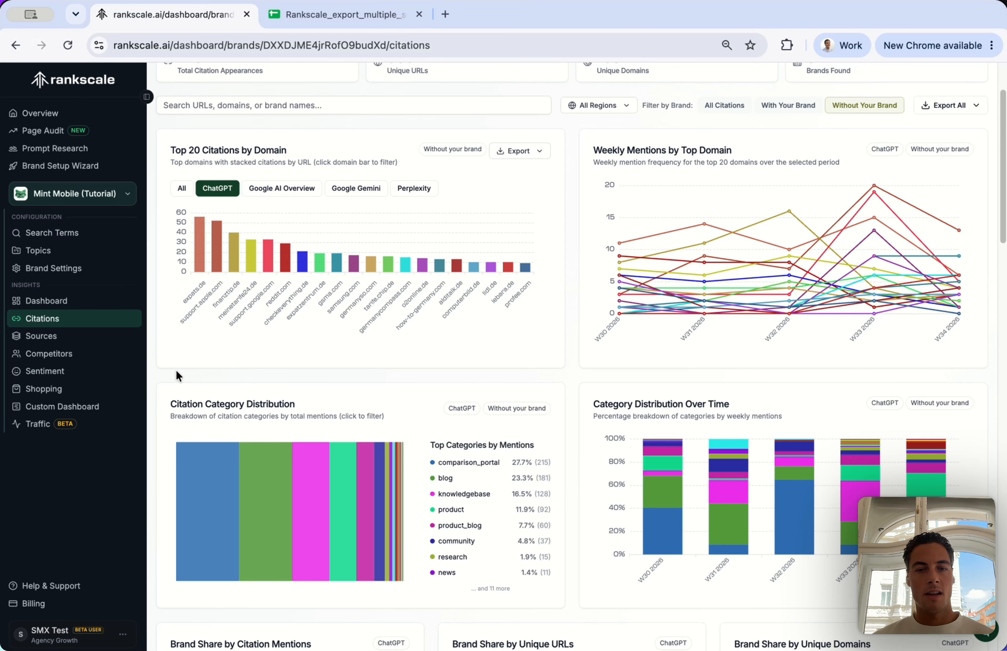
Filter the ChatGPT citations to the comparison_portal category and review its top domains and top URLs.
scroll(176, 370, down, 1)
scroll(164, 357, down, 1)
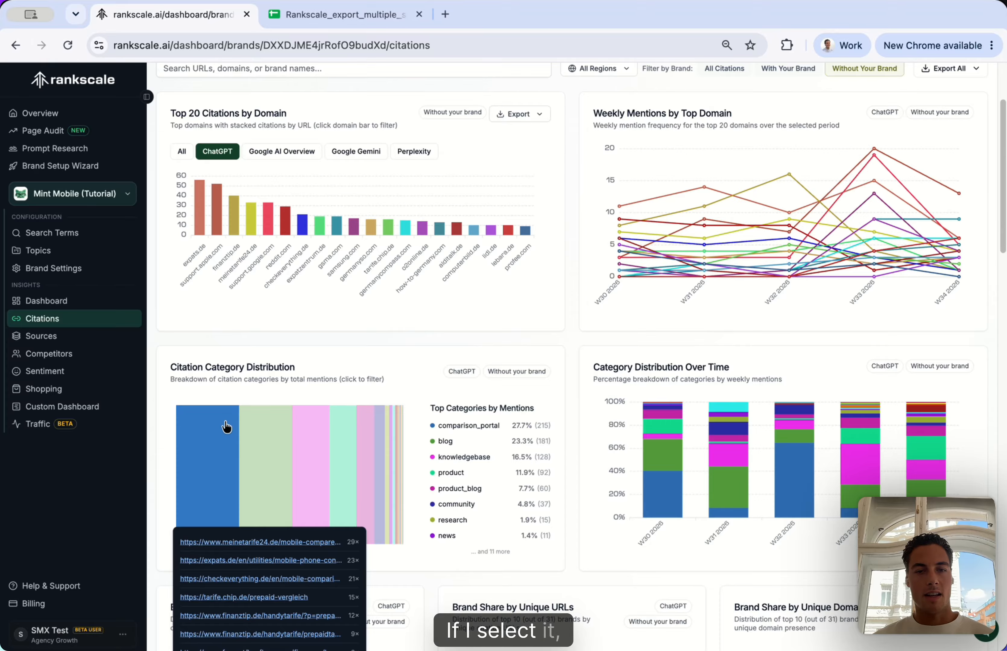
click(226, 427)
scroll(556, 491, down, 2)
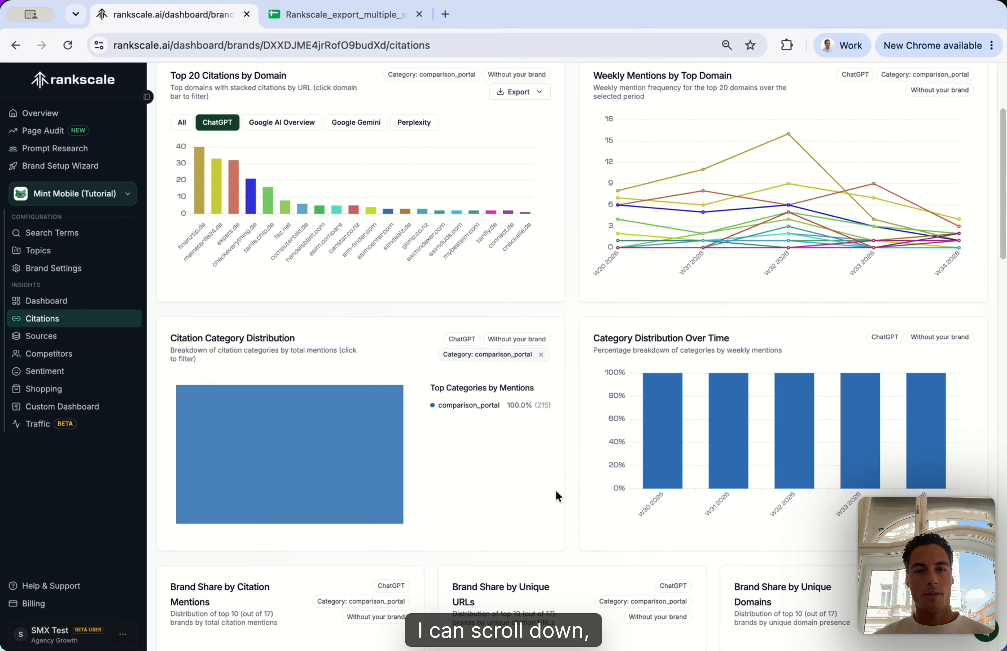
scroll(556, 490, down, 15)
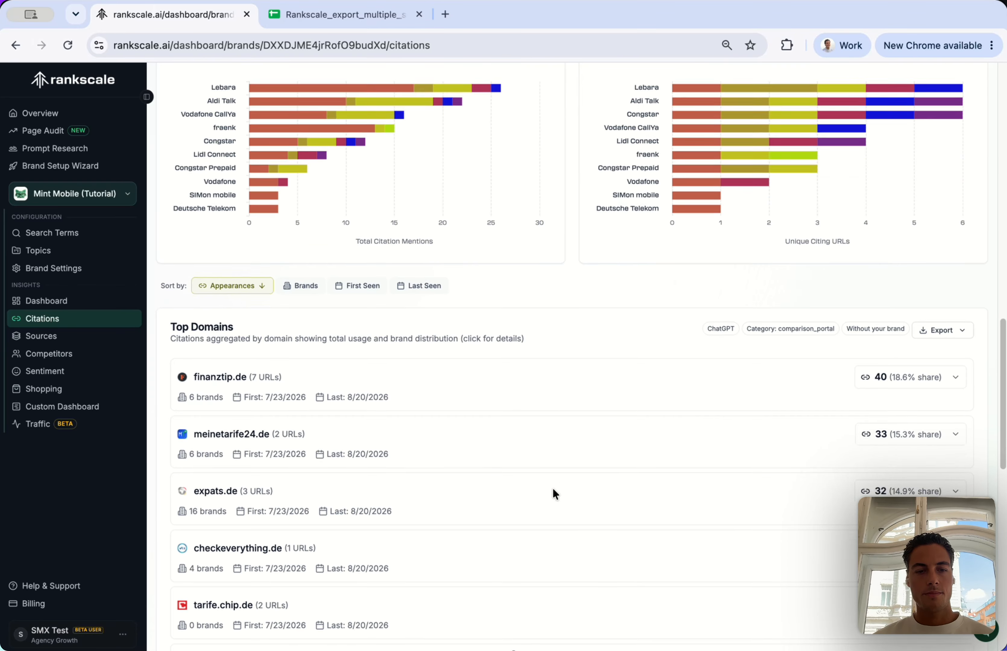
scroll(553, 489, down, 6)
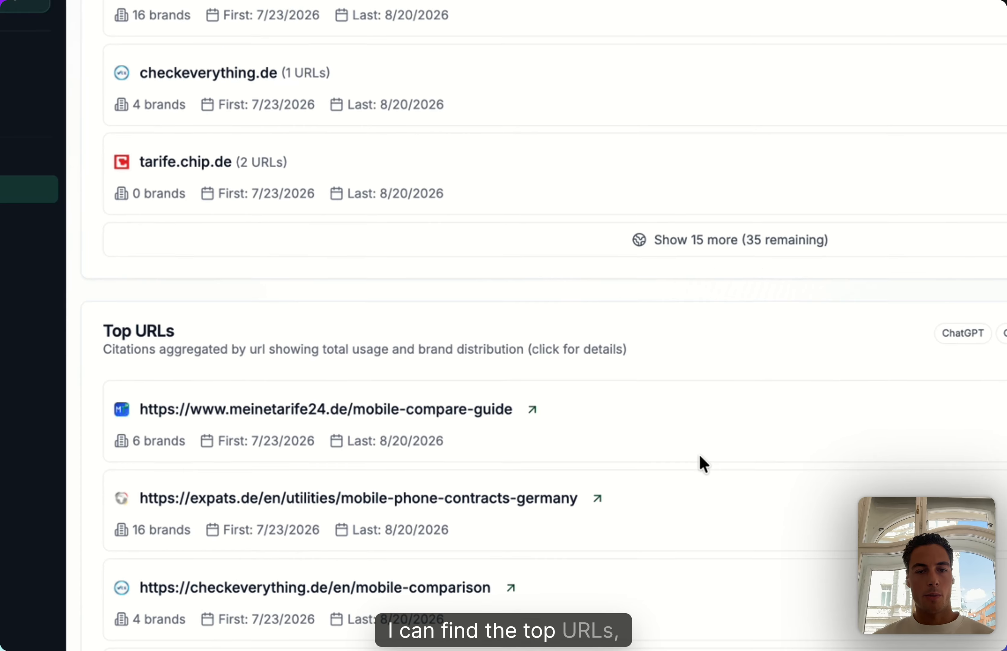
scroll(703, 465, down, 3)
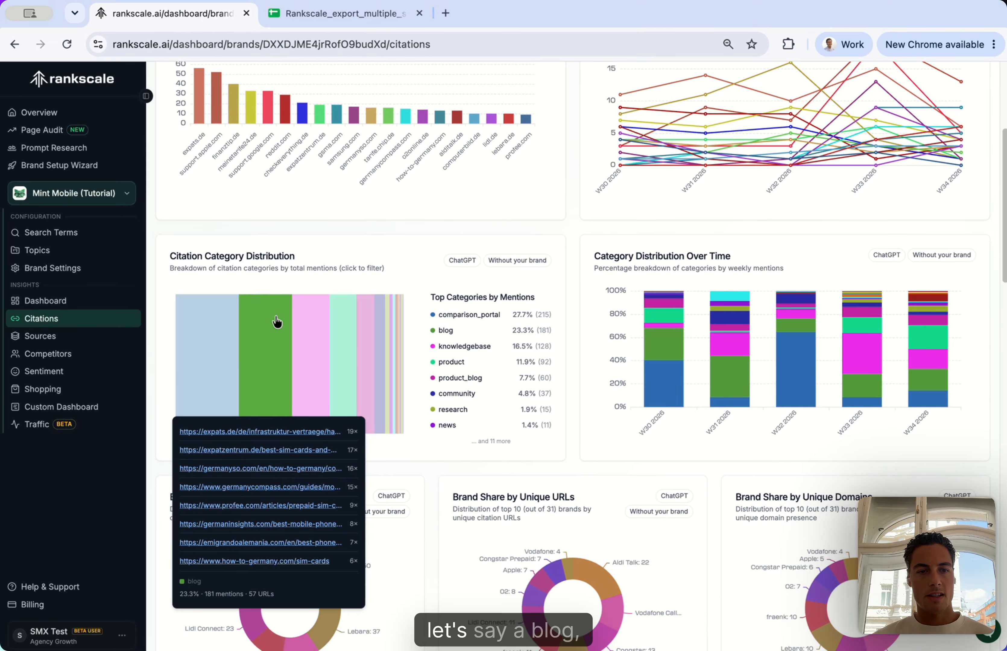
Filter the citations to the blog category, review its top domains and URLs, and remove the category filter.
click(271, 295)
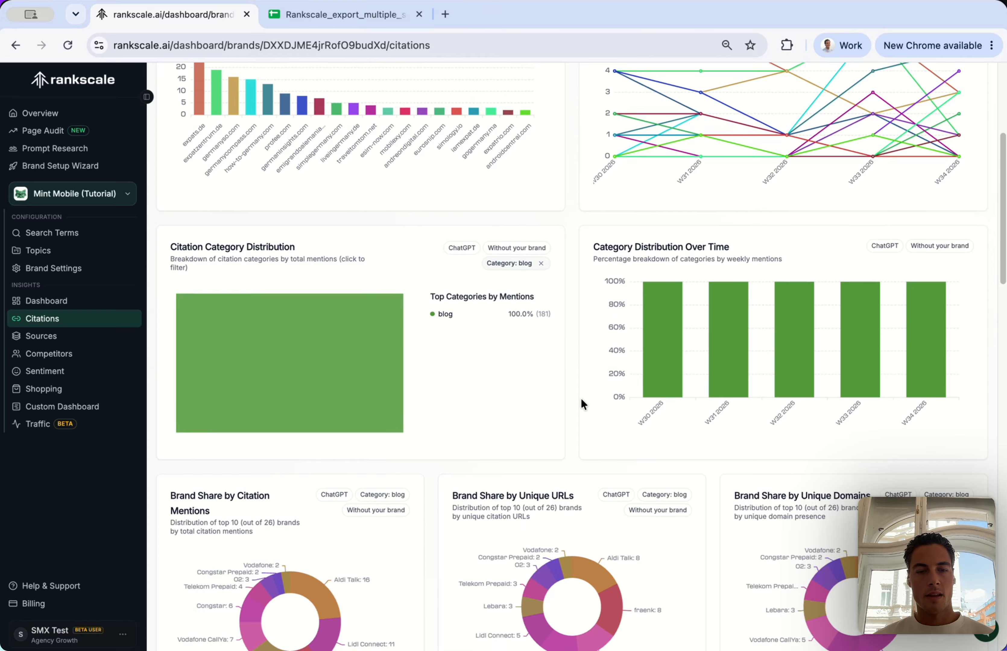
scroll(580, 398, down, 10)
scroll(580, 400, down, 10)
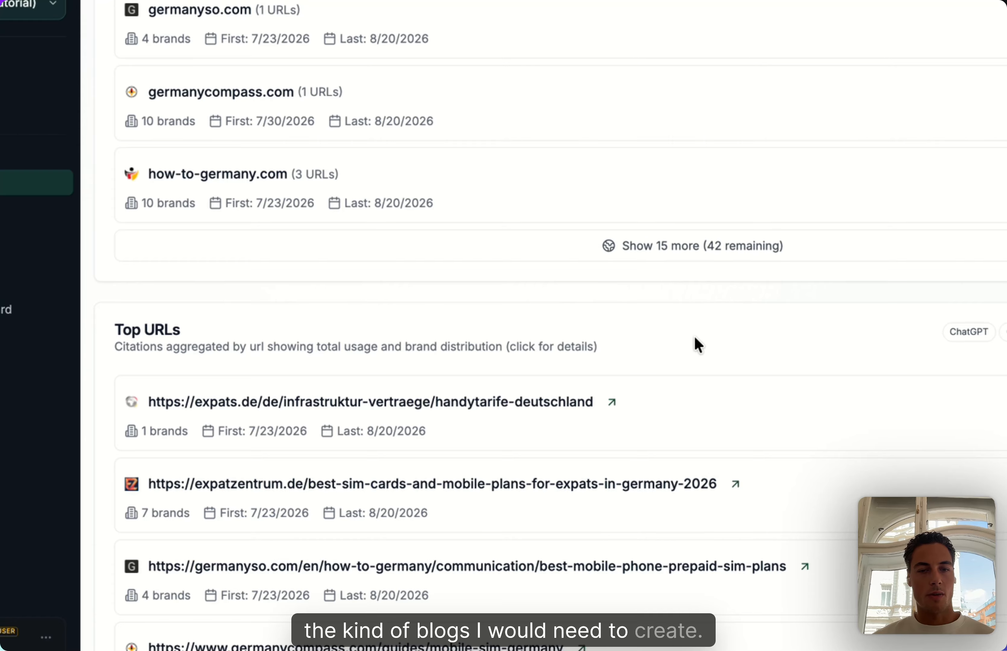
scroll(660, 363, down, 1)
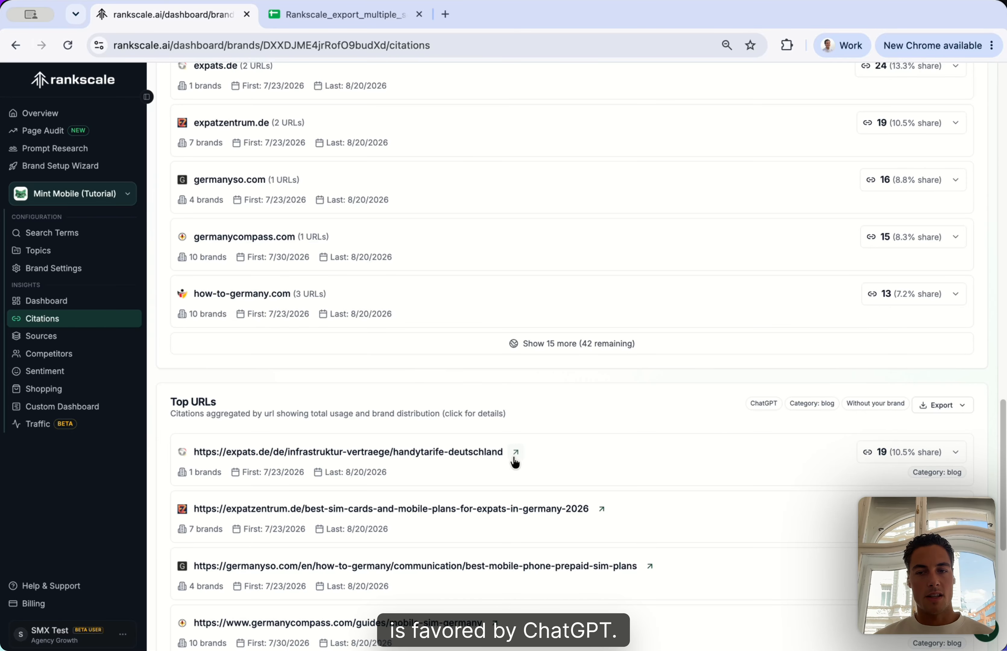
scroll(532, 427, up, 8)
scroll(532, 426, up, 15)
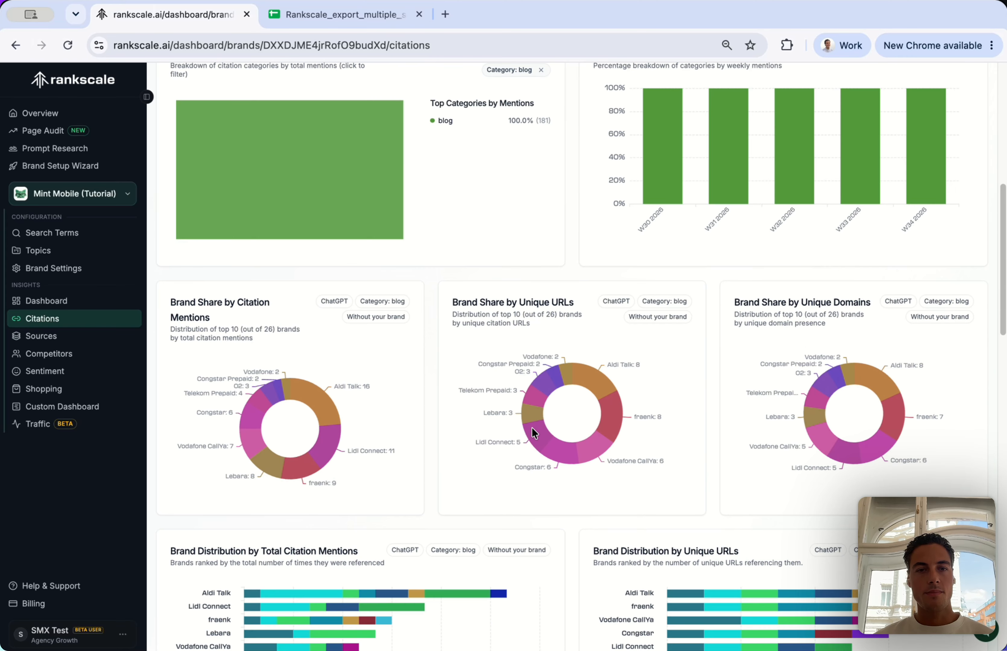
click(541, 254)
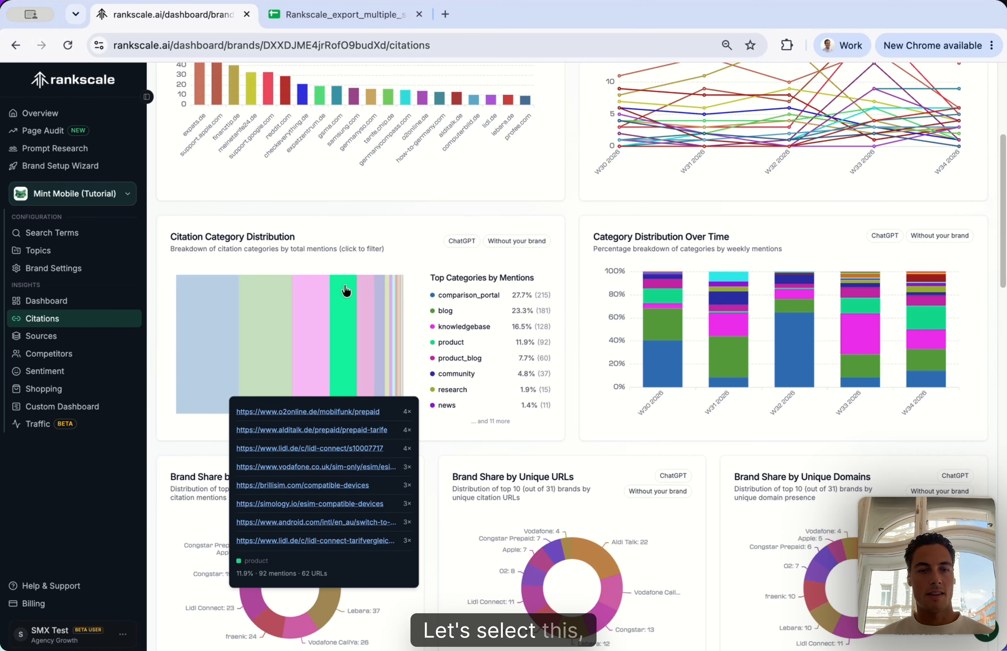
Filter the citations to the product category, examine its top domains and URLs, and clear the category filter.
click(346, 290)
scroll(568, 382, down, 10)
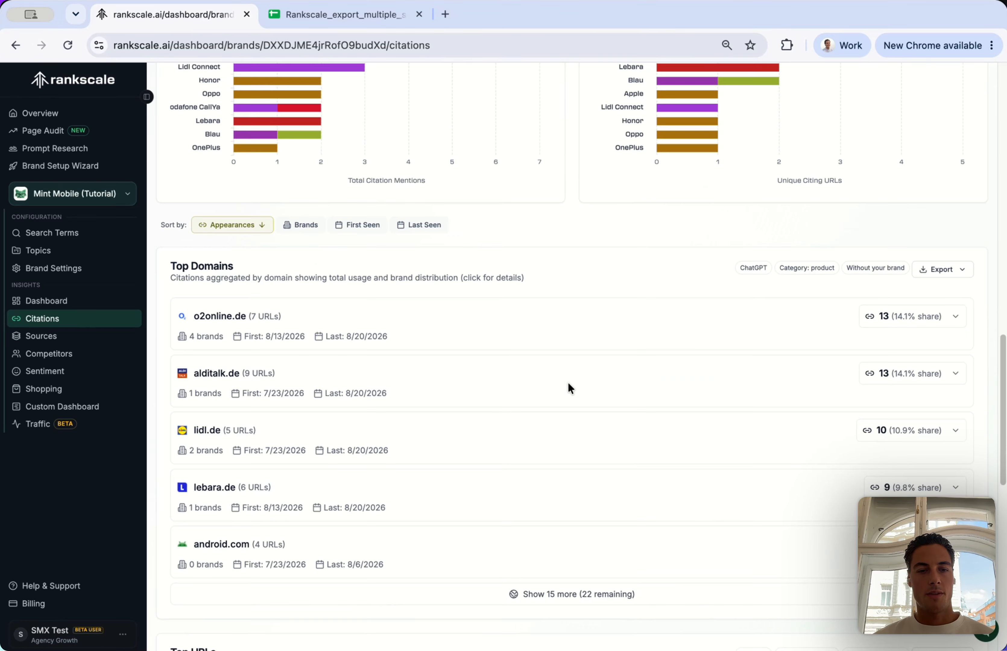
scroll(569, 387, down, 9)
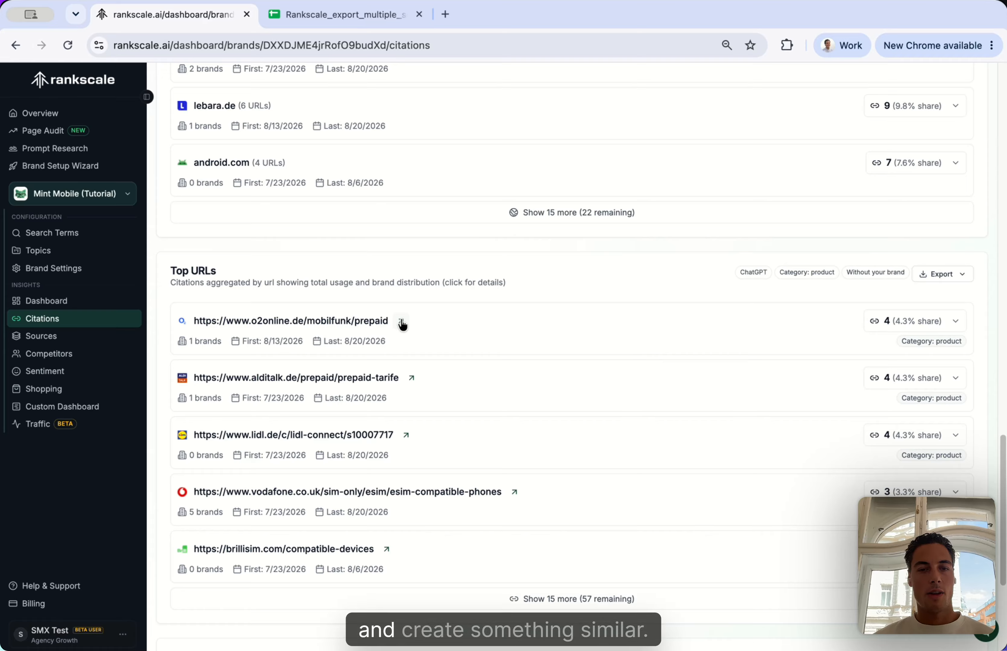
scroll(465, 285, up, 15)
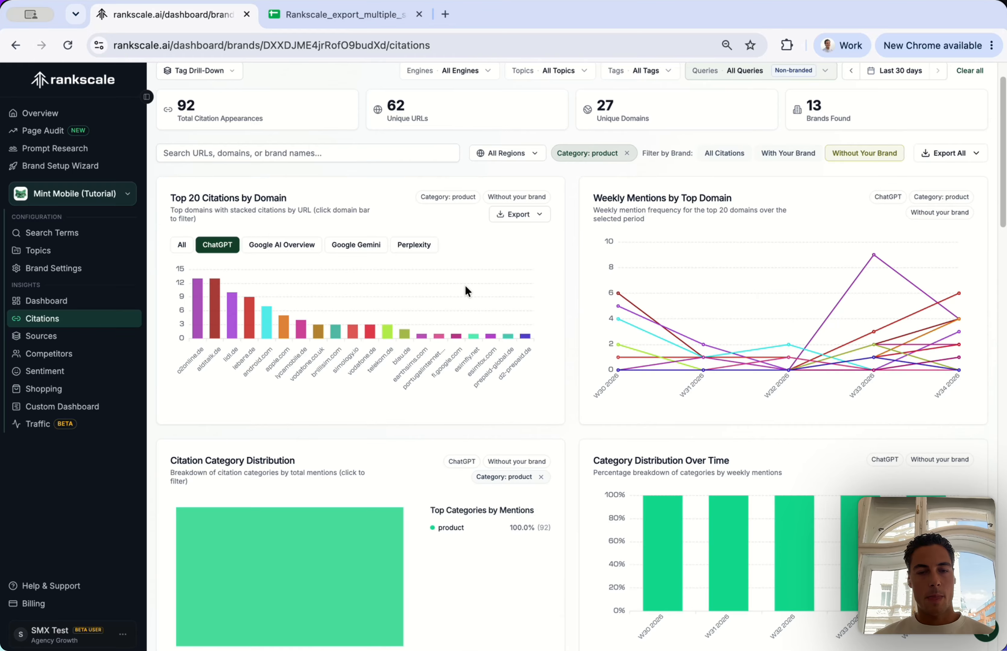
click(541, 477)
scroll(572, 381, up, 2)
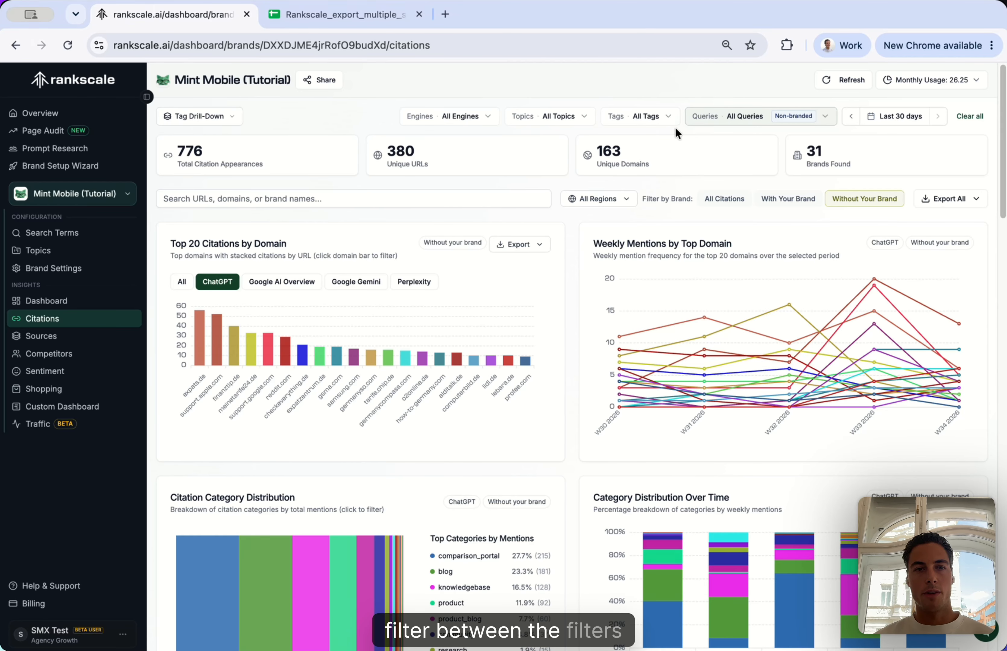
Open the tag drill-down hierarchy filters and choose the level 1 tag focus - prepaid for all topics.
click(212, 118)
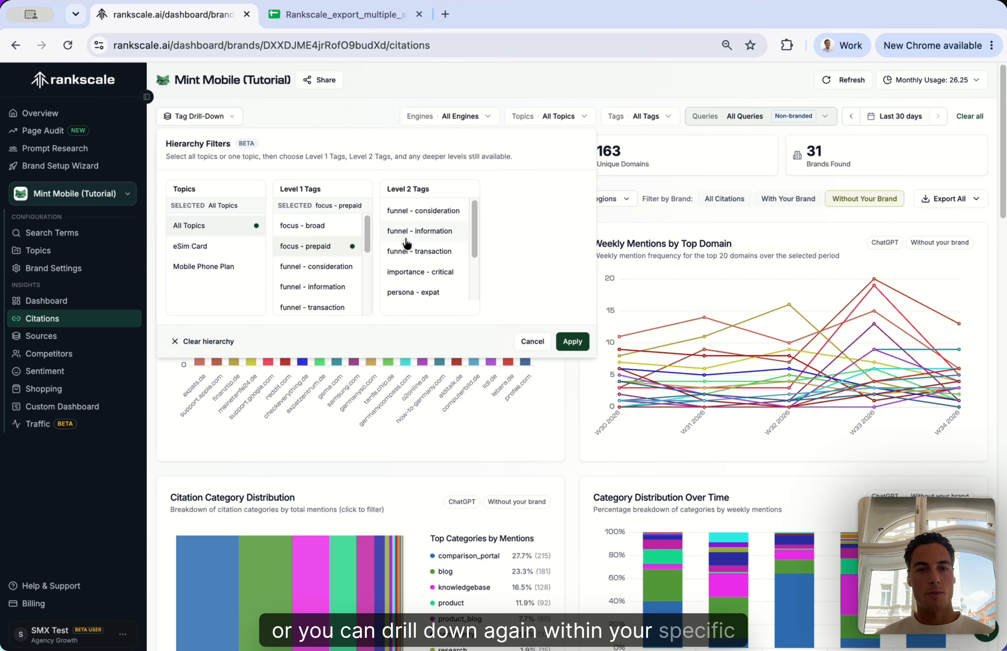